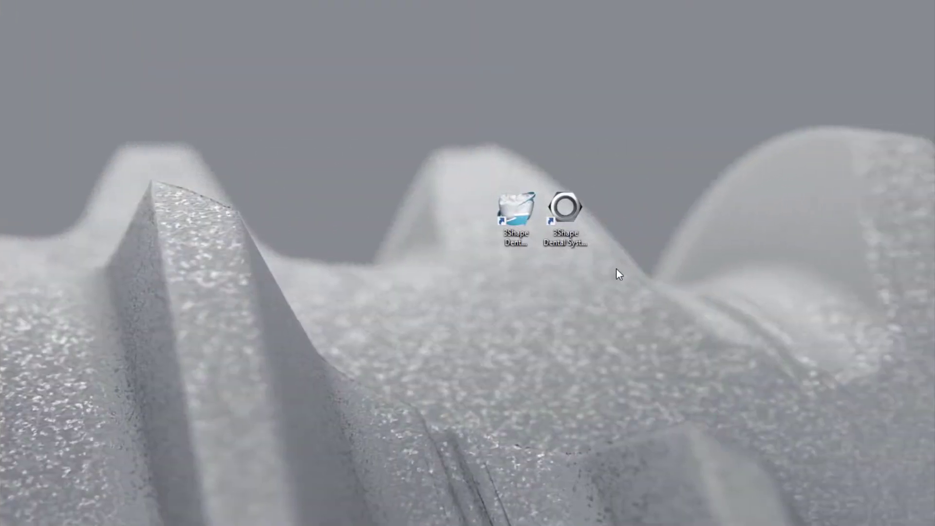
# Delete Zip Code from Additional Order Options in the System Settings Order Form section.
pyautogui.click(566, 229)
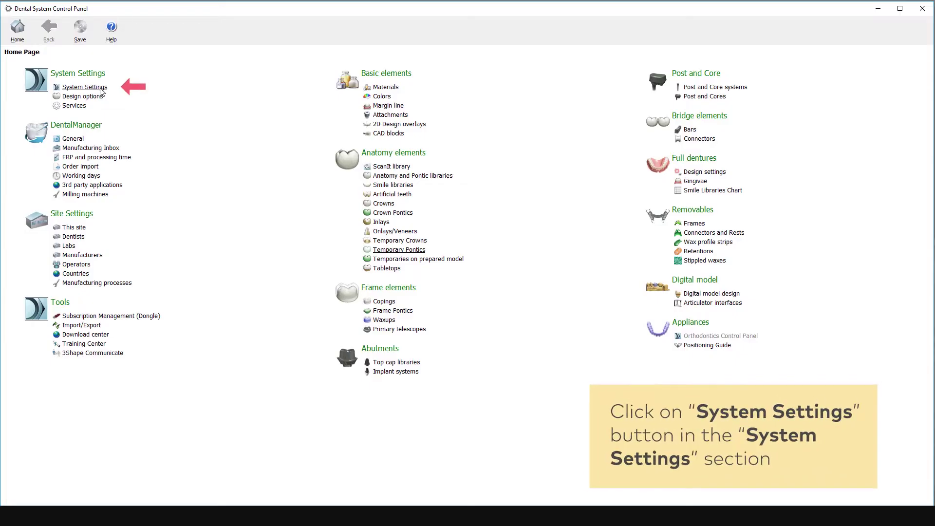
pyautogui.click(99, 87)
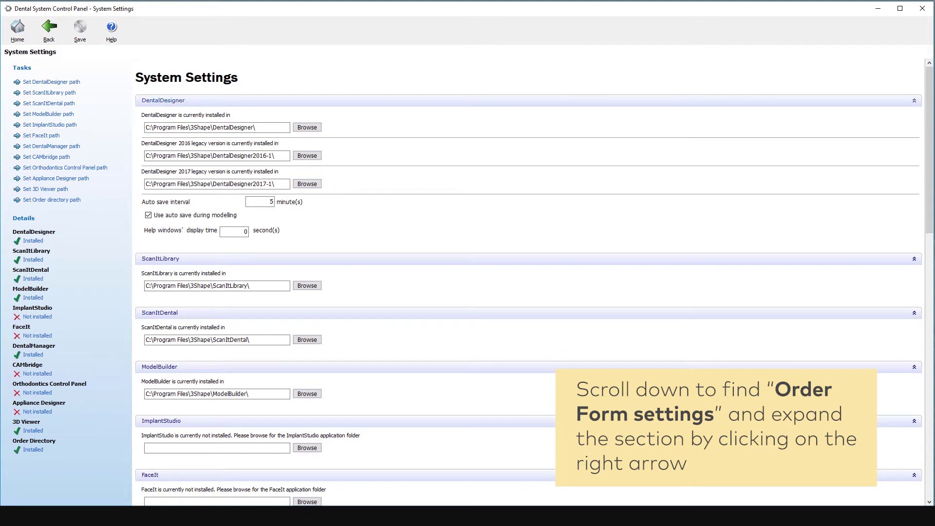
pyautogui.moveTo(930, 146); pyautogui.dragTo(933, 347)
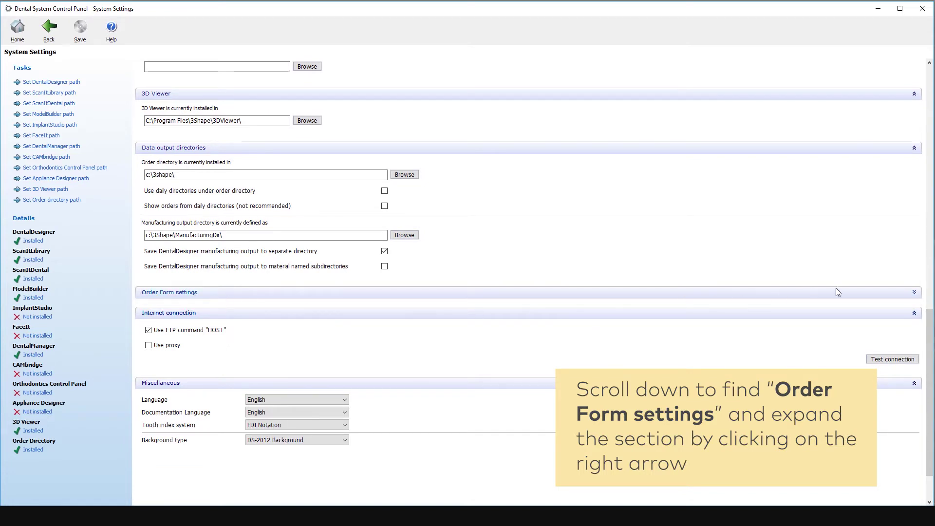
pyautogui.click(915, 293)
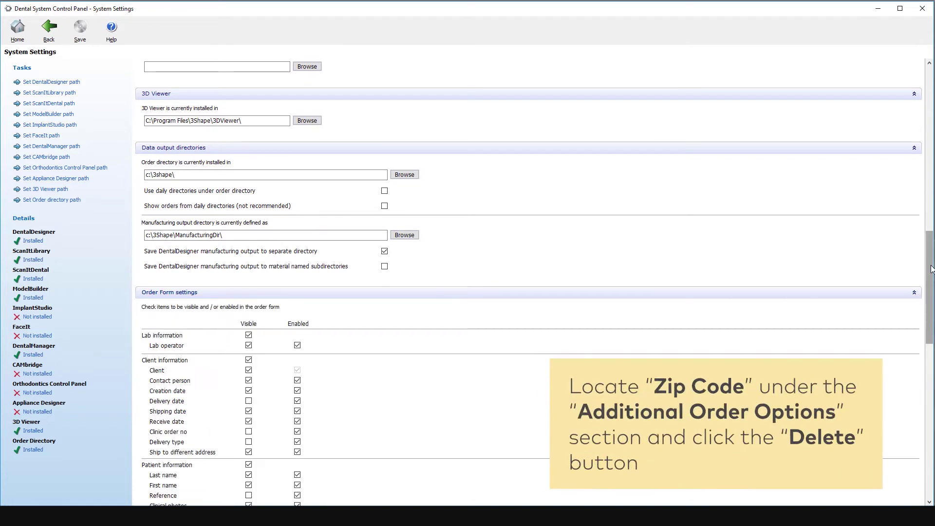
pyautogui.moveTo(930, 280); pyautogui.dragTo(930, 348)
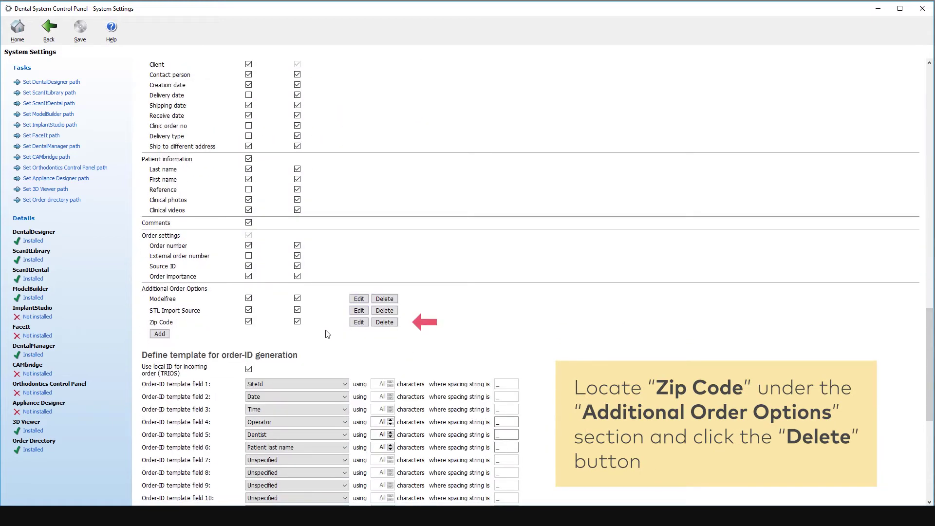
pyautogui.click(384, 323)
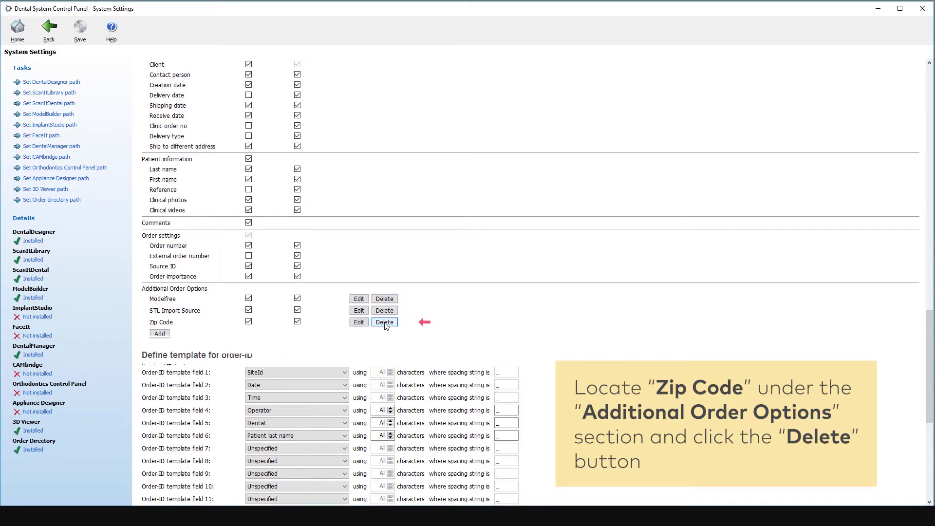
# Delete the Nobel Biocare Track & Trace and OpenAccess entries from 3rd party applications.
pyautogui.click(61, 40)
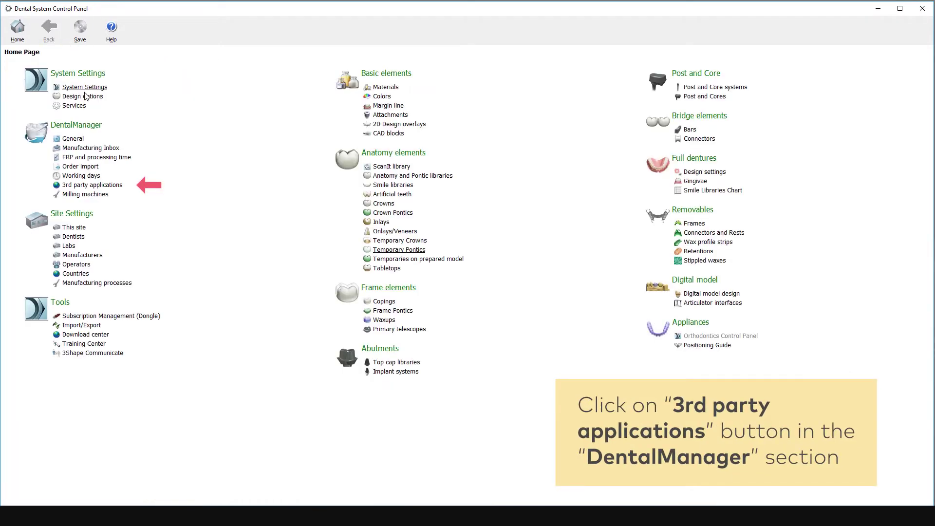
pyautogui.click(118, 187)
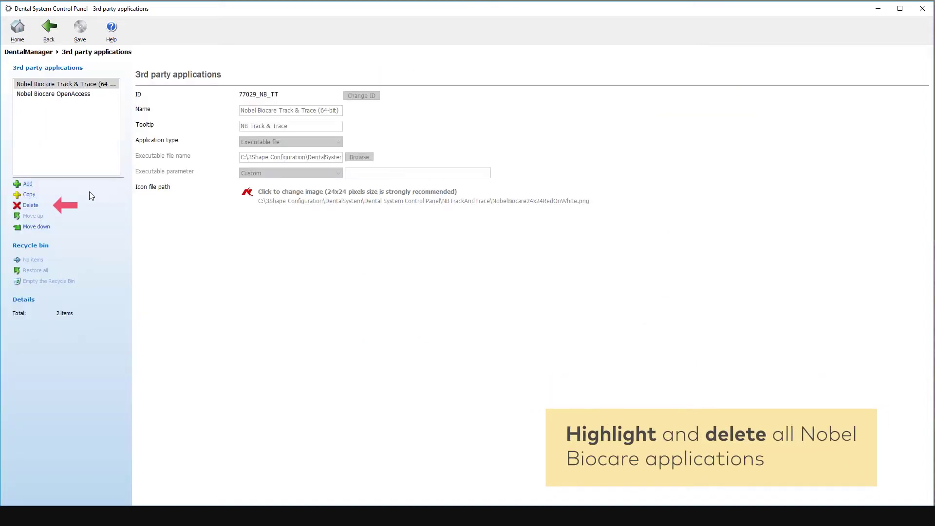
pyautogui.click(31, 206)
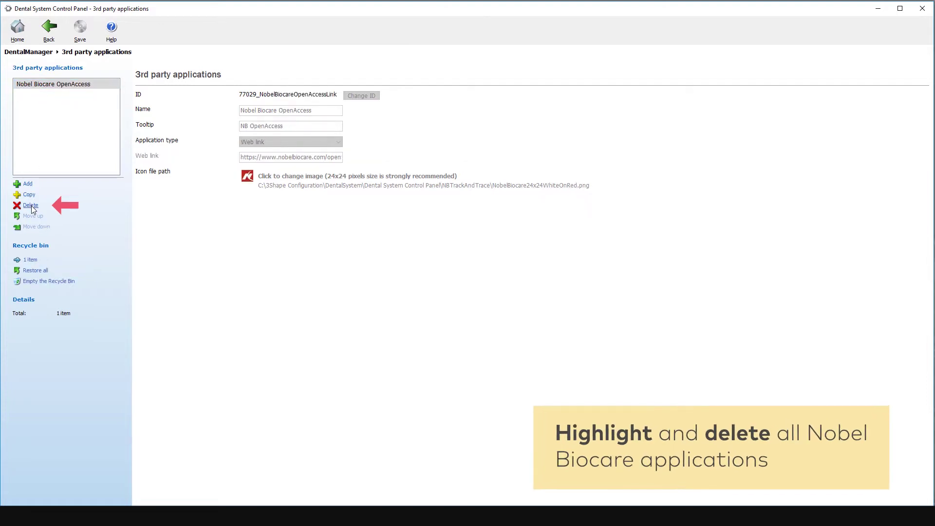
pyautogui.click(31, 206)
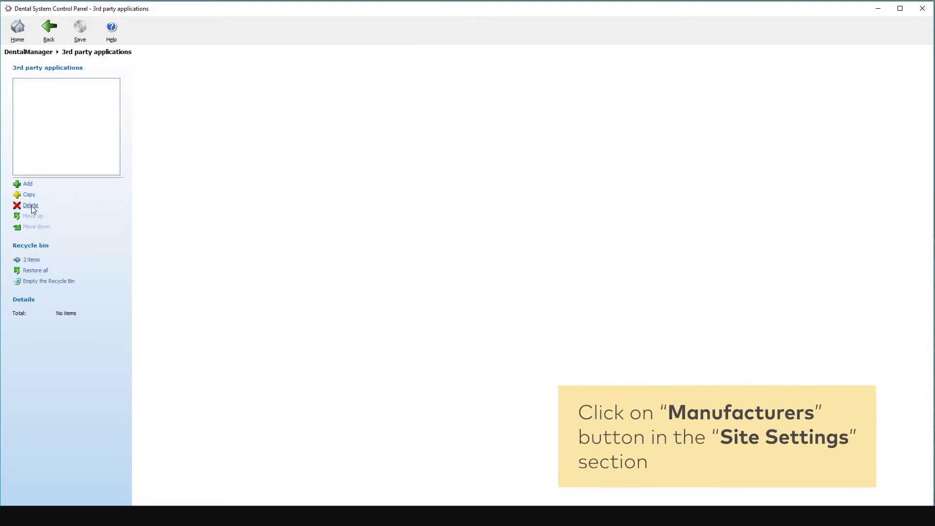
# Delete manufacturers UniversalBase and NobelProcera, keeping only Innovation MediTech (Dreve).
pyautogui.click(49, 33)
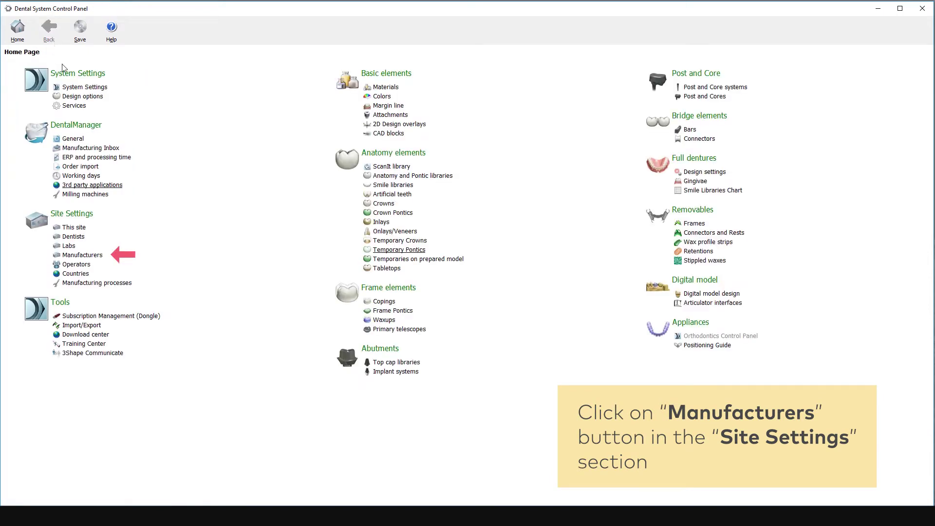
pyautogui.click(97, 257)
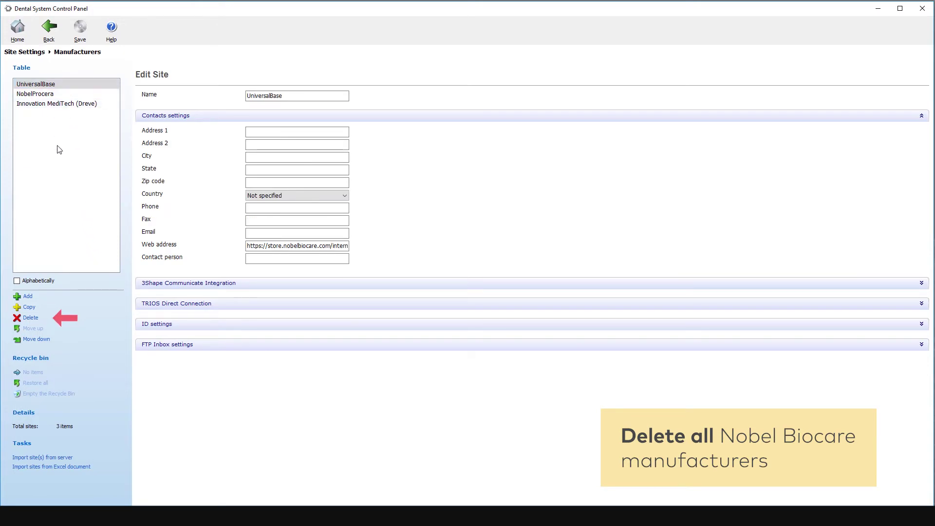
pyautogui.click(29, 318)
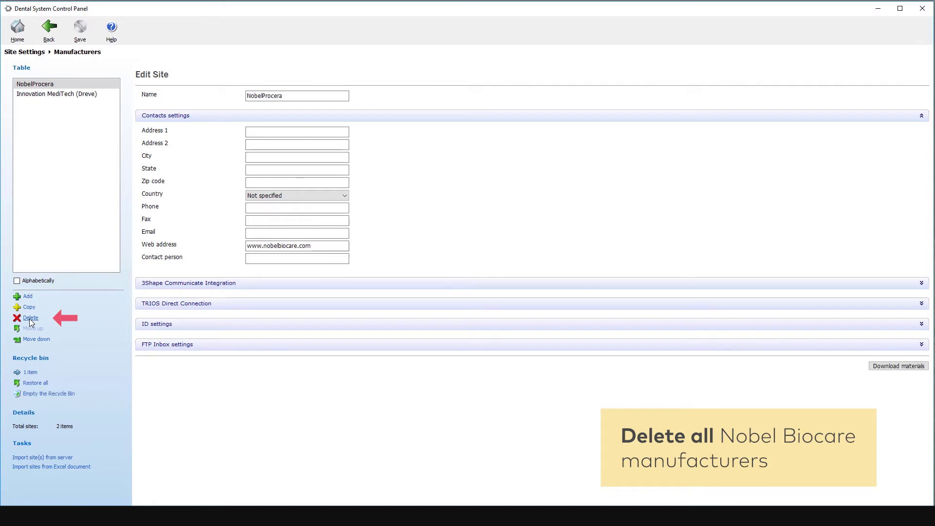
pyautogui.click(29, 319)
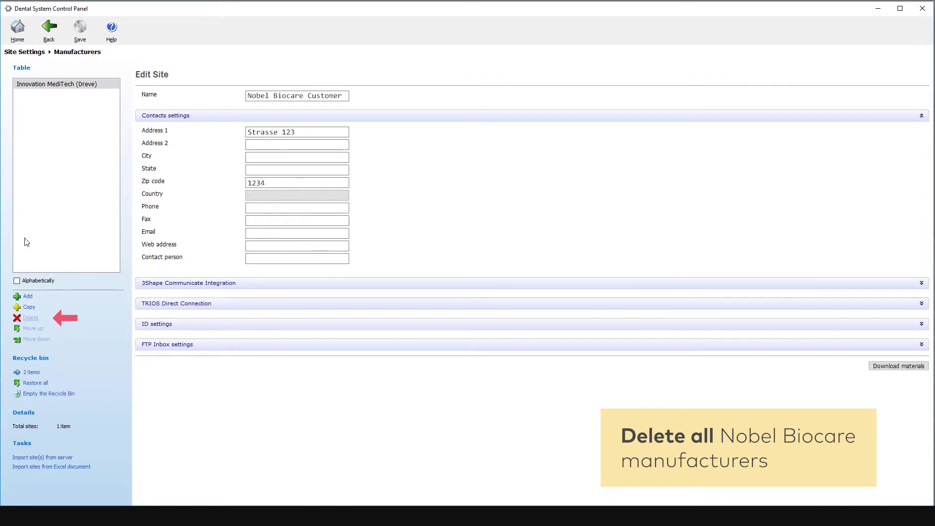
pyautogui.click(46, 37)
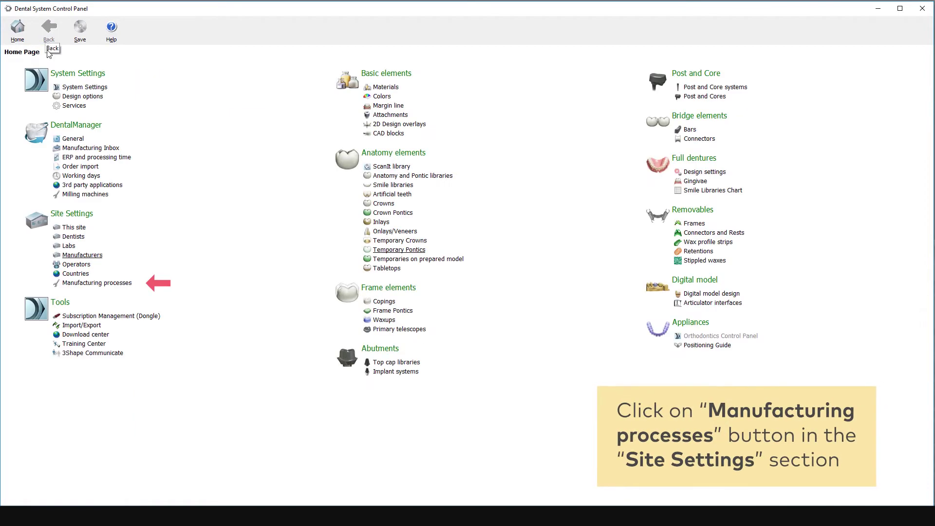
pyautogui.click(97, 283)
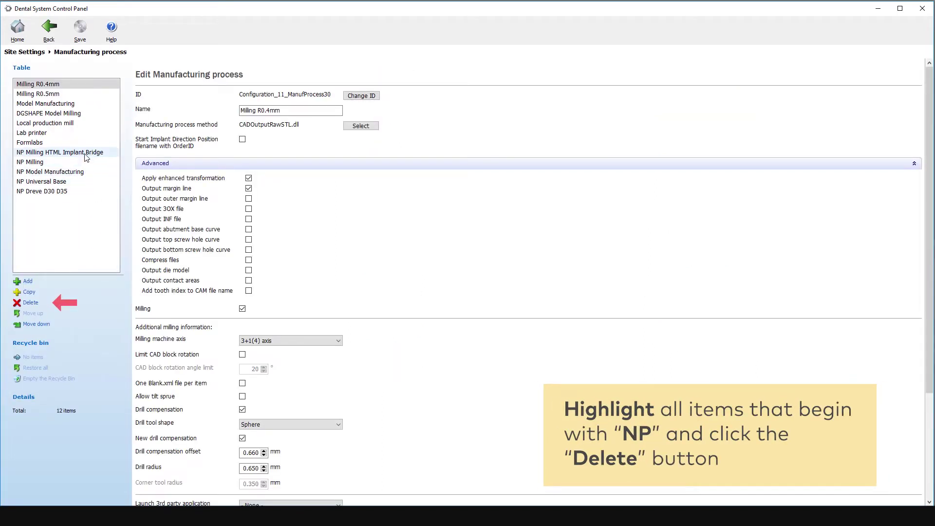
pyautogui.click(85, 153)
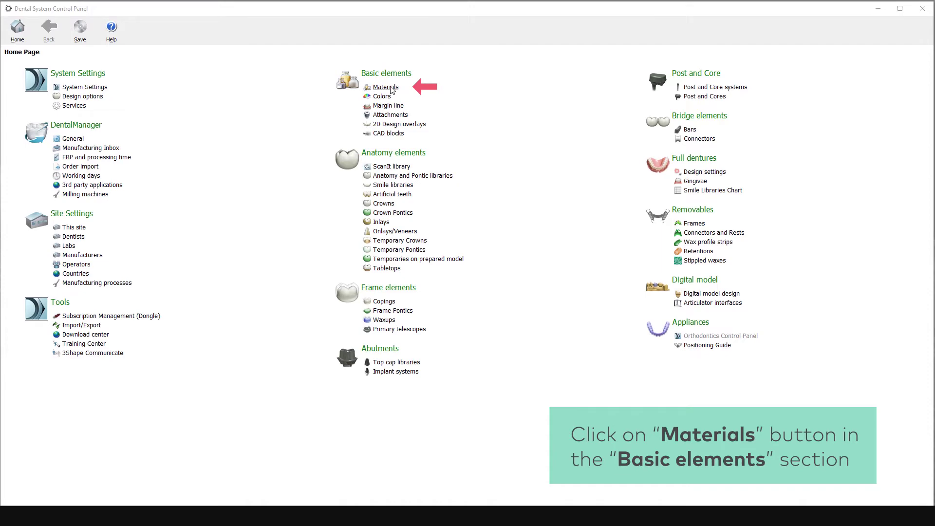
# Delete the NobelProcera Anterior Crown material together with its dependencies.
pyautogui.click(386, 87)
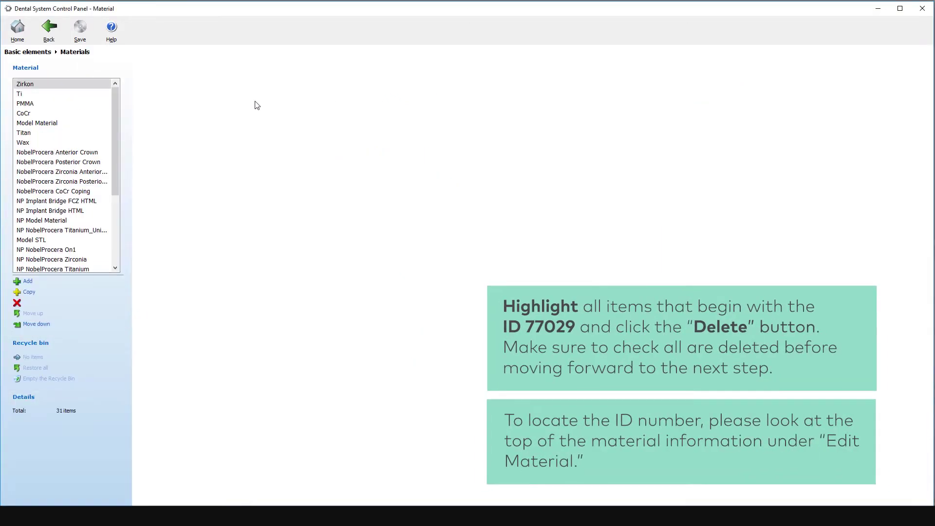
pyautogui.click(102, 154)
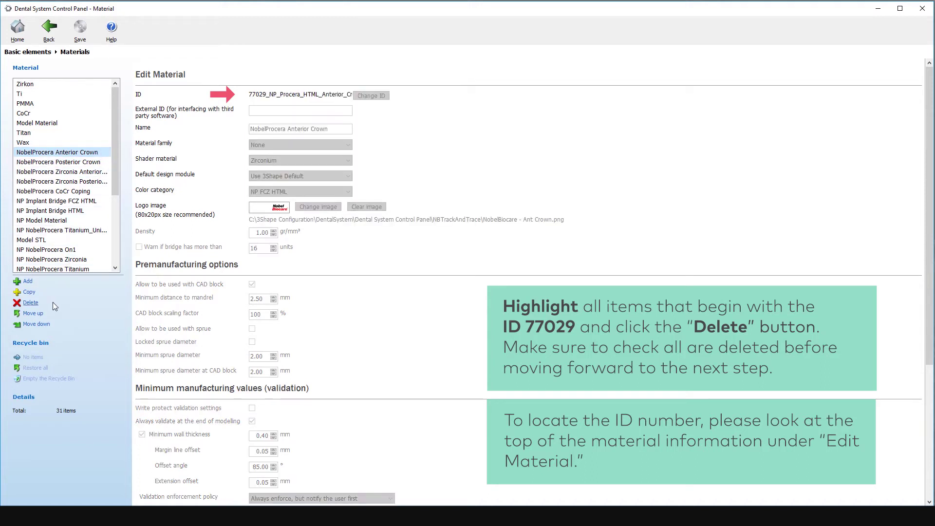
pyautogui.click(35, 306)
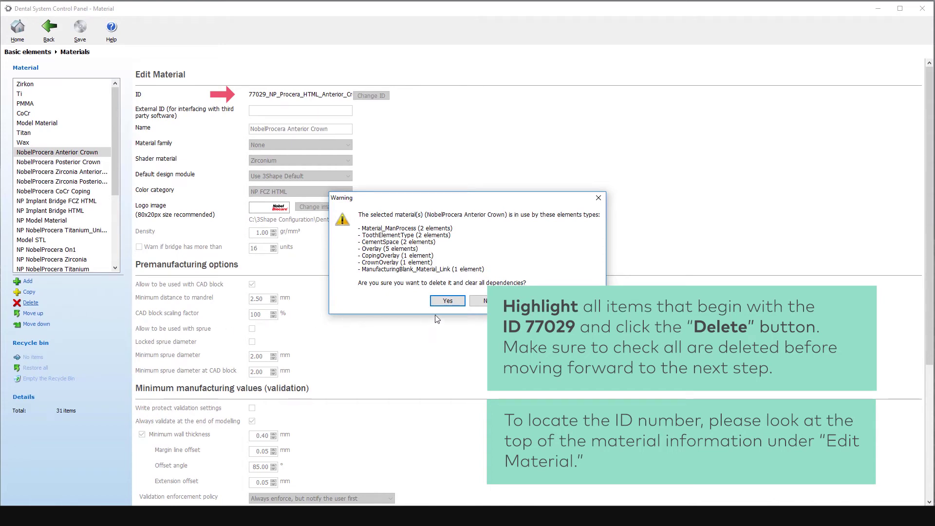
pyautogui.click(460, 302)
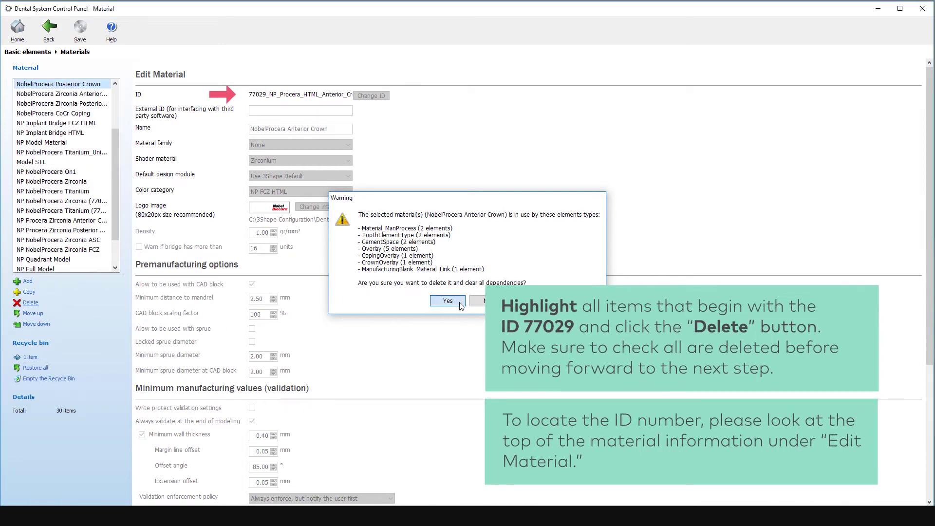
# Delete the Model STL material and its dependencies.
pyautogui.click(117, 183)
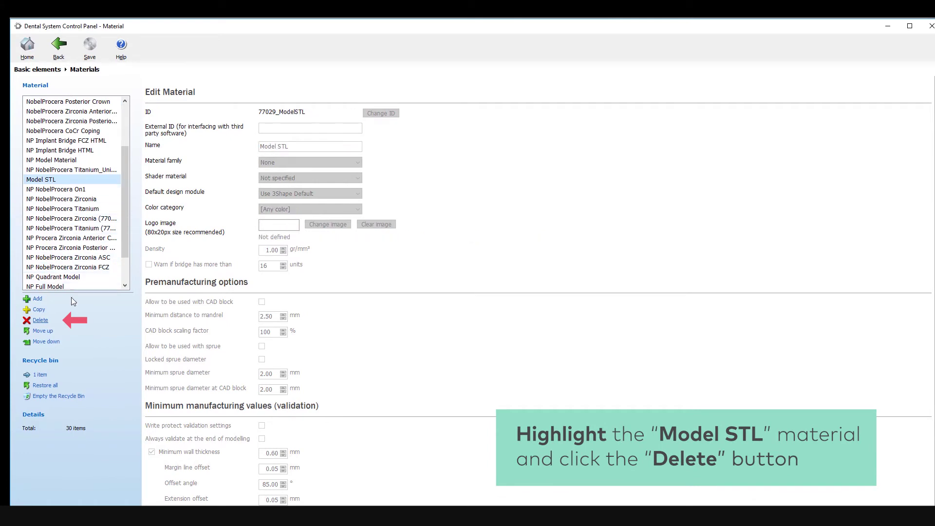
pyautogui.click(41, 320)
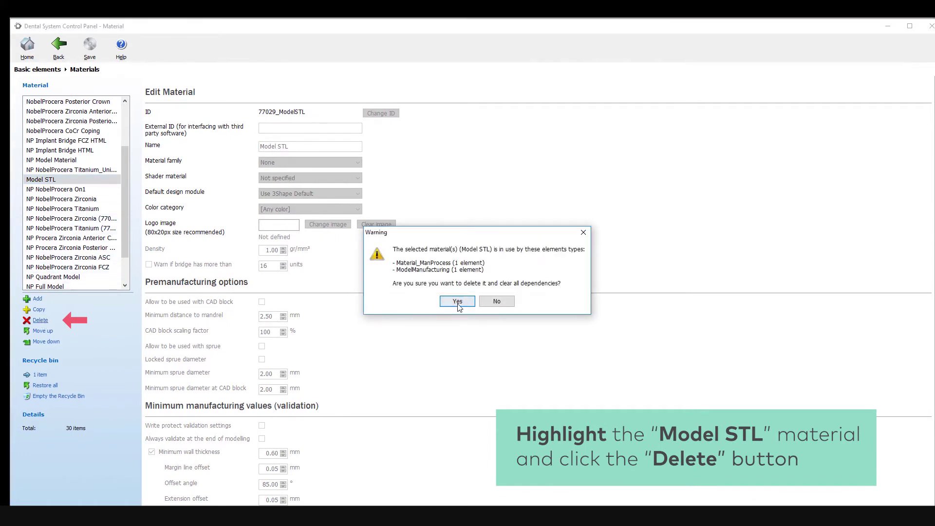
pyautogui.click(457, 301)
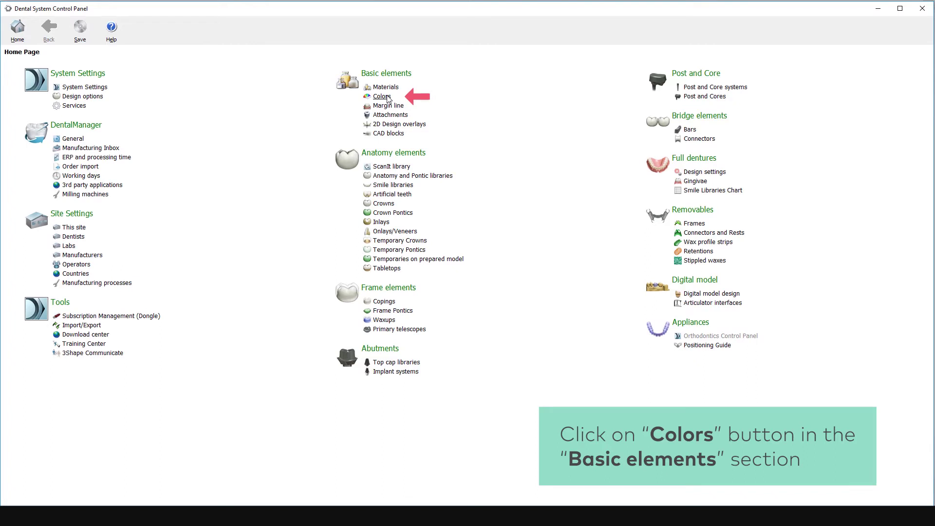
# Delete the NP AWhite (Bleach Shade, A1) and NP ALight (A1, A2, A3) colours.
pyautogui.click(382, 97)
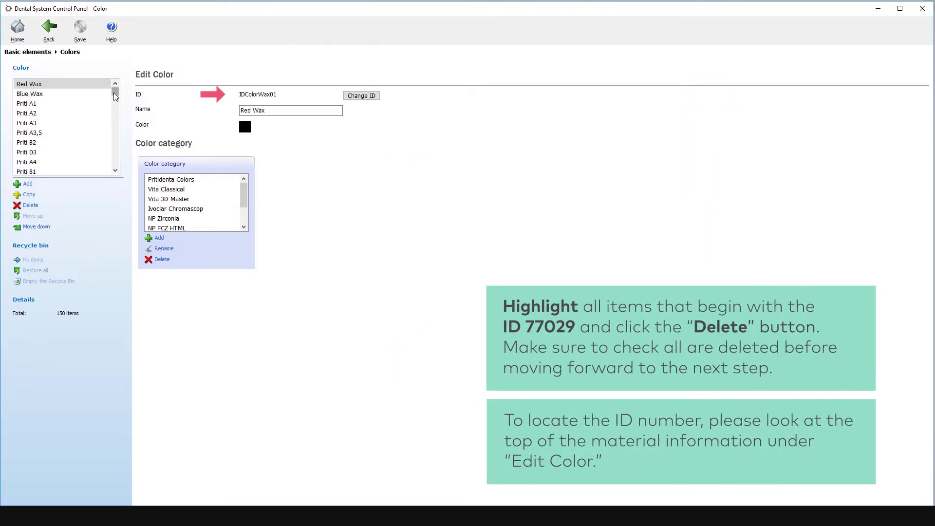
pyautogui.moveTo(114, 96); pyautogui.dragTo(110, 159)
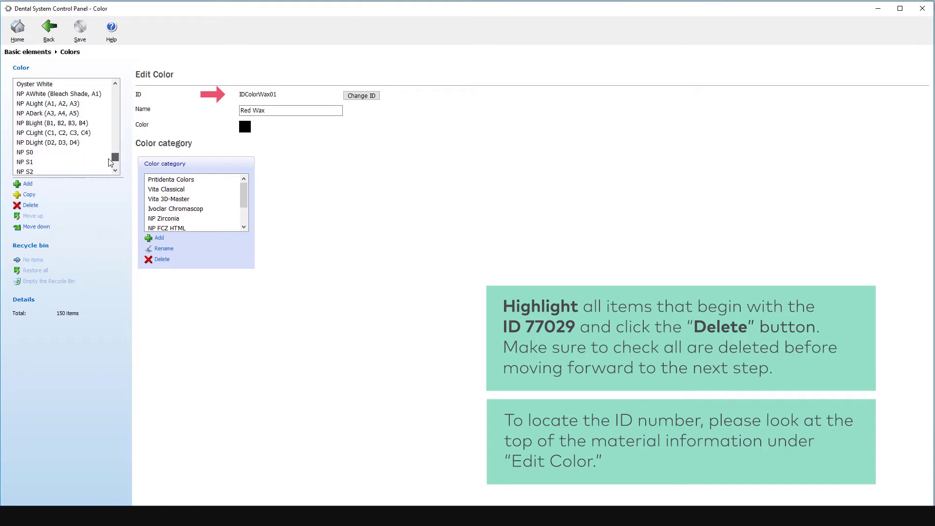
pyautogui.click(80, 93)
pyautogui.click(39, 207)
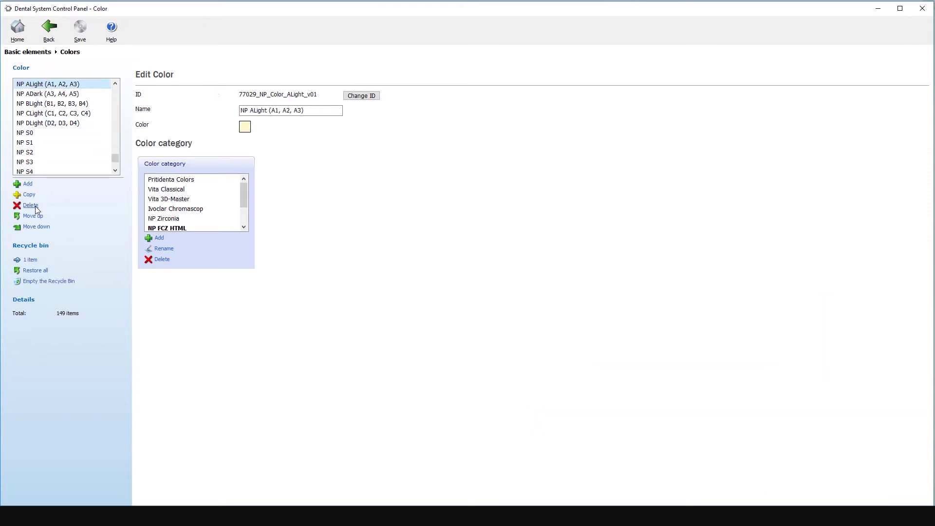
pyautogui.click(395, 145)
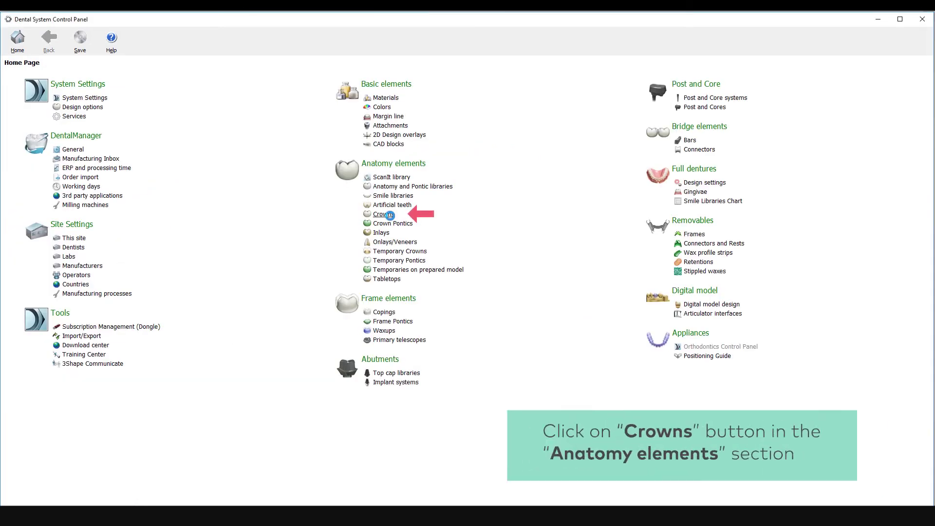
# Move NP FCZ HTML Crown Anterior from the Crowns library to the recycle bin.
pyautogui.click(385, 214)
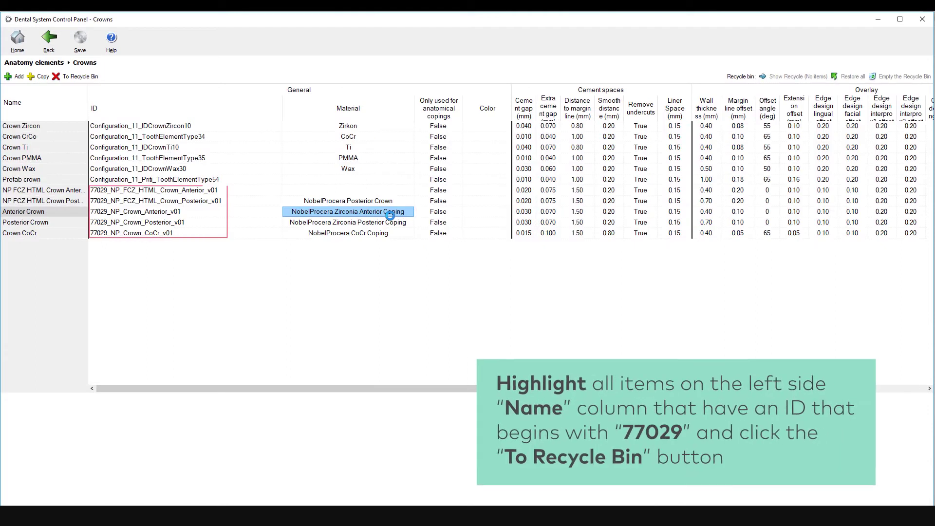
pyautogui.click(57, 195)
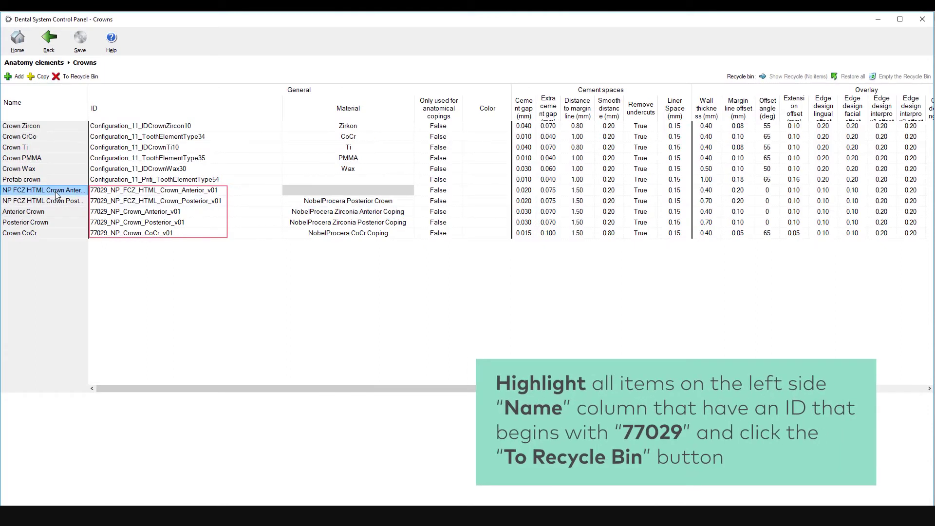
pyautogui.click(95, 78)
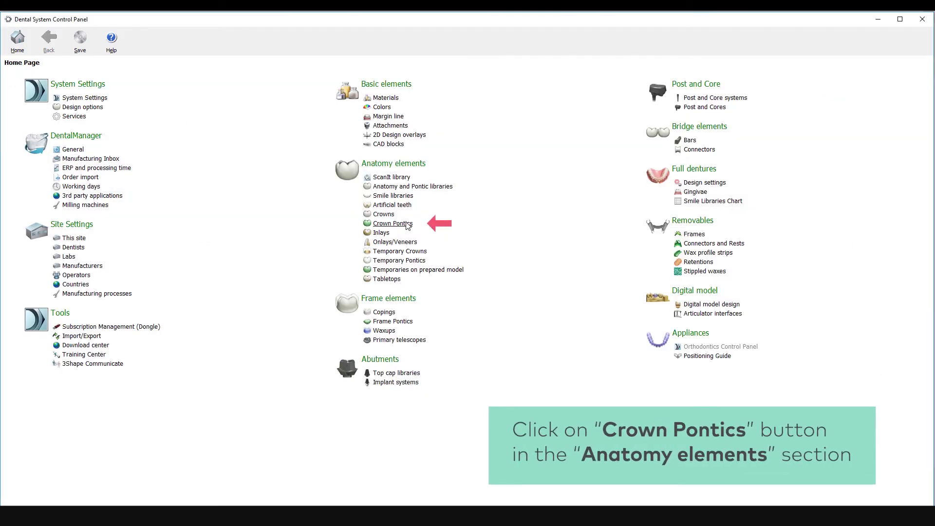
# Recycle the 77029 implant bridge pontic in Crown Pontics, leaving only Crown Pontic.
pyautogui.click(407, 223)
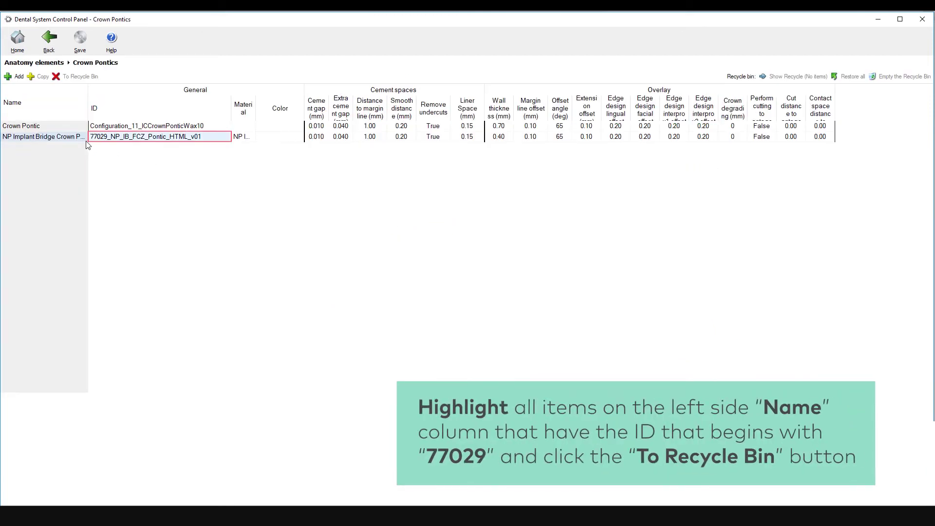
pyautogui.click(73, 136)
pyautogui.click(78, 80)
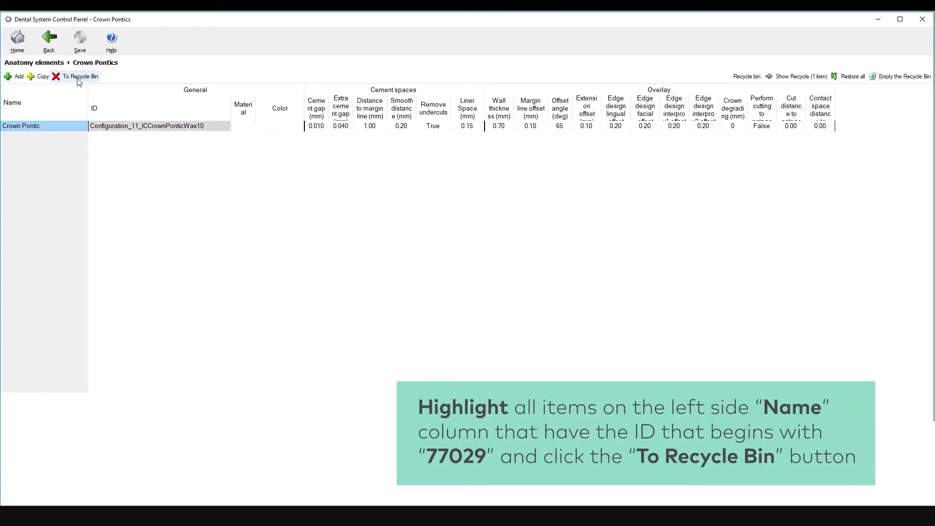
pyautogui.click(50, 42)
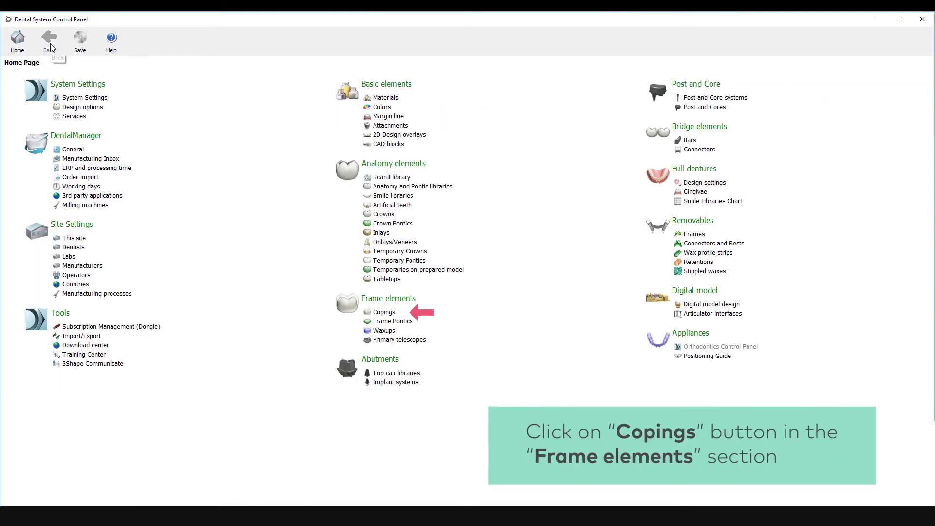
# Move the 77029 anterior coping in Copings to the recycle bin.
pyautogui.click(380, 313)
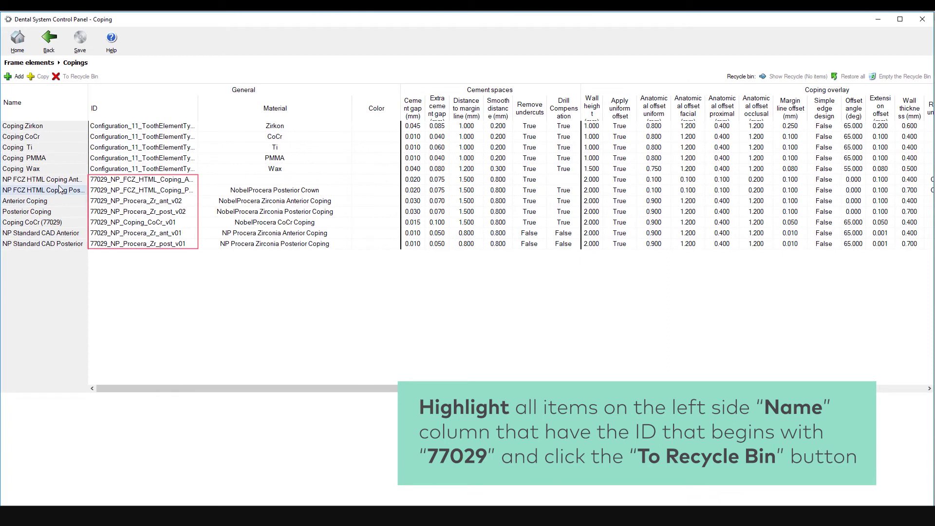
pyautogui.click(59, 181)
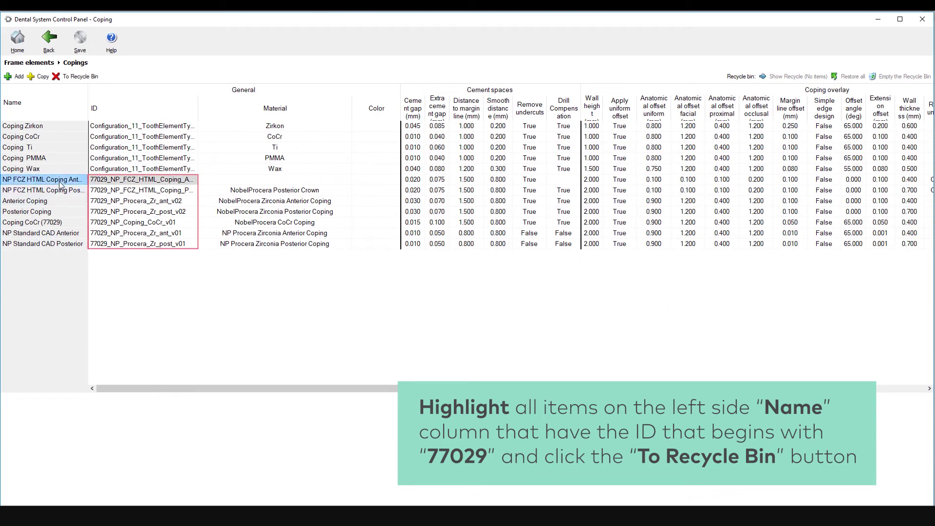
pyautogui.click(71, 78)
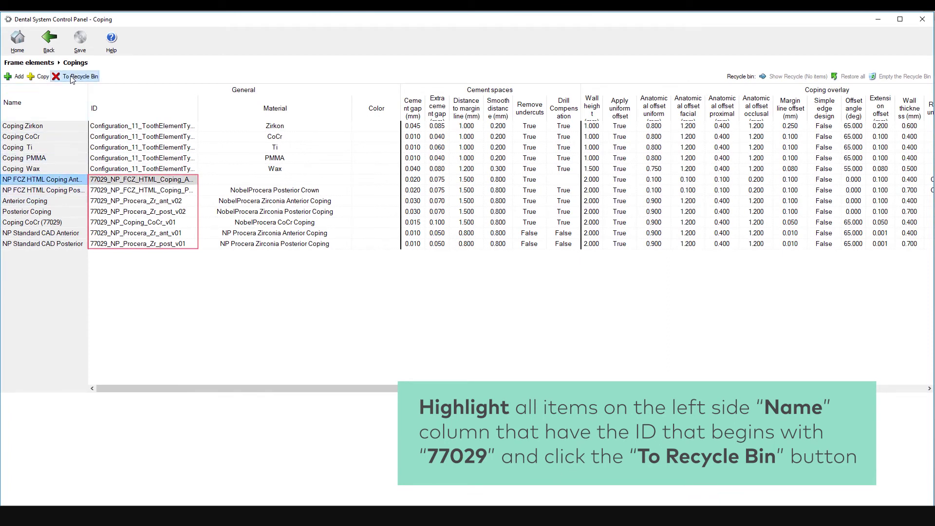
pyautogui.click(51, 43)
# Delete the NP PIB Pontic Ti library from Frame Pontics.
pyautogui.click(403, 322)
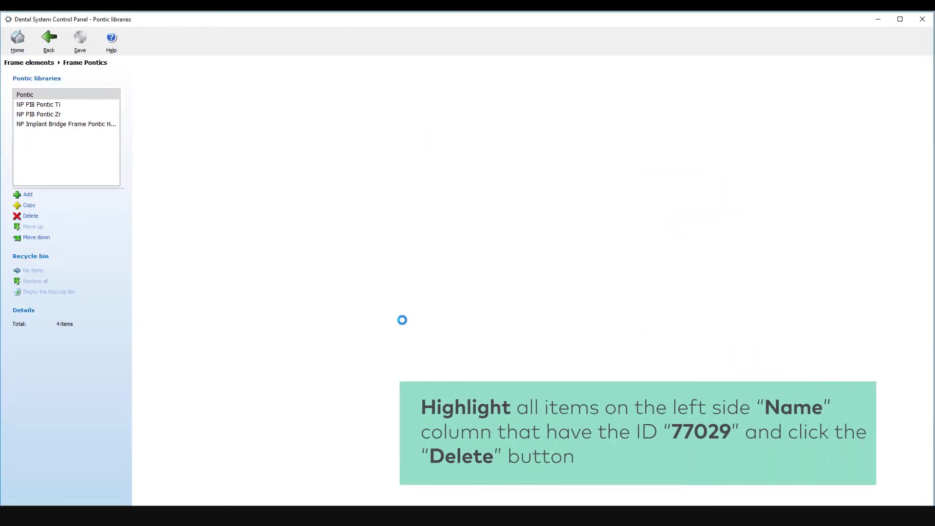
pyautogui.click(50, 106)
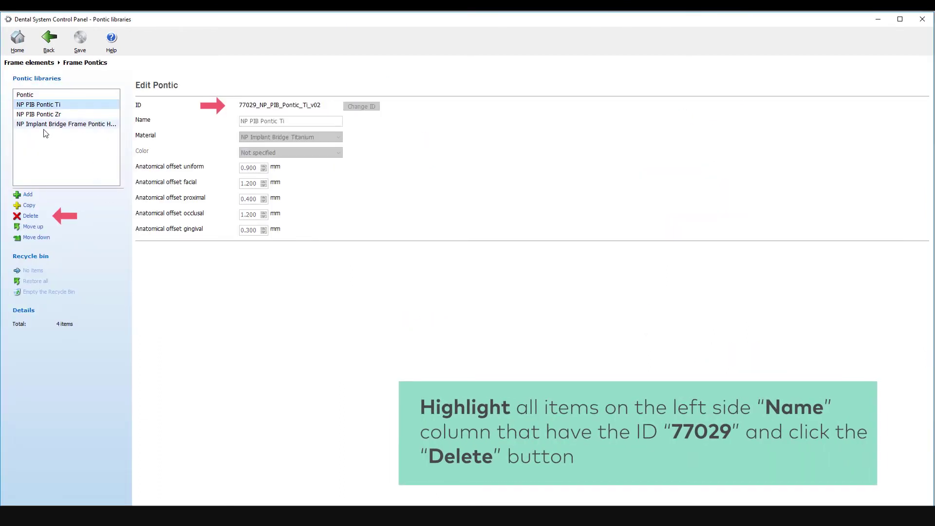
pyautogui.click(32, 217)
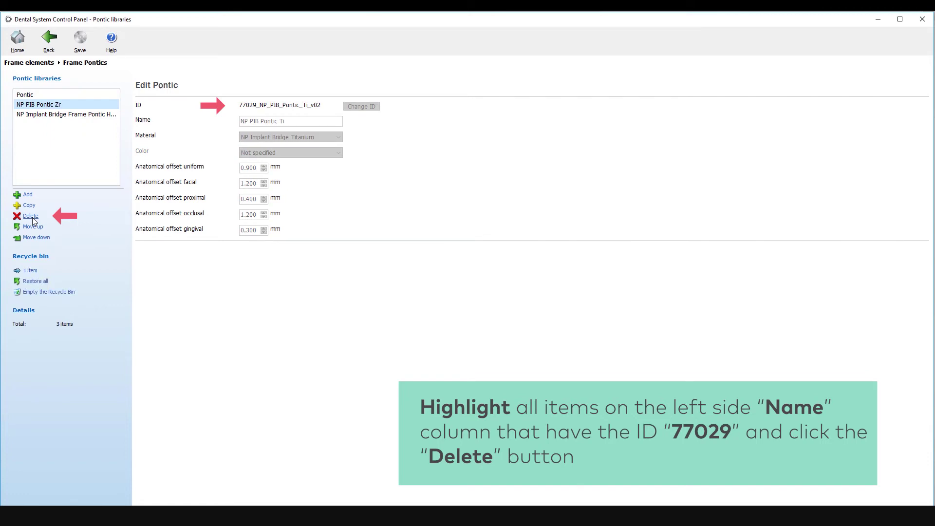
pyautogui.click(47, 44)
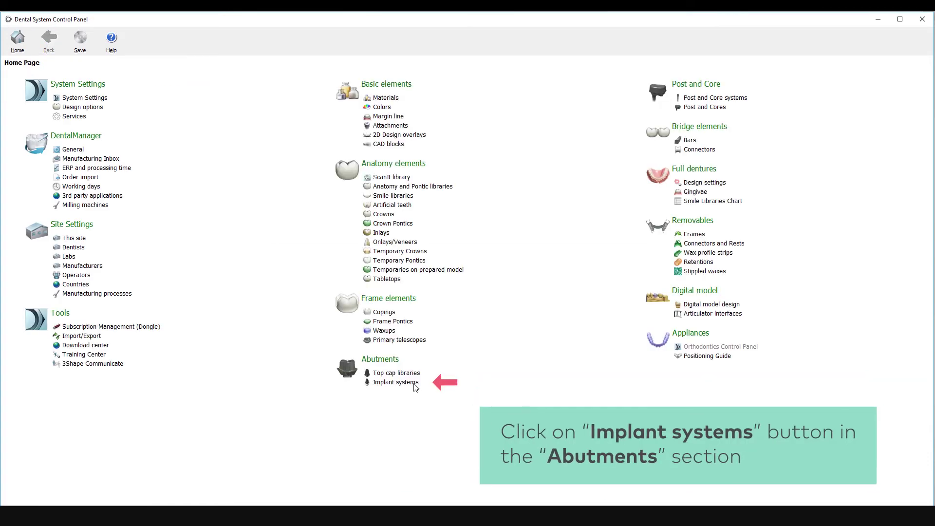
# Delete NP PIB NobelReplace and the next 77029 system from Implant systems.
pyautogui.click(414, 385)
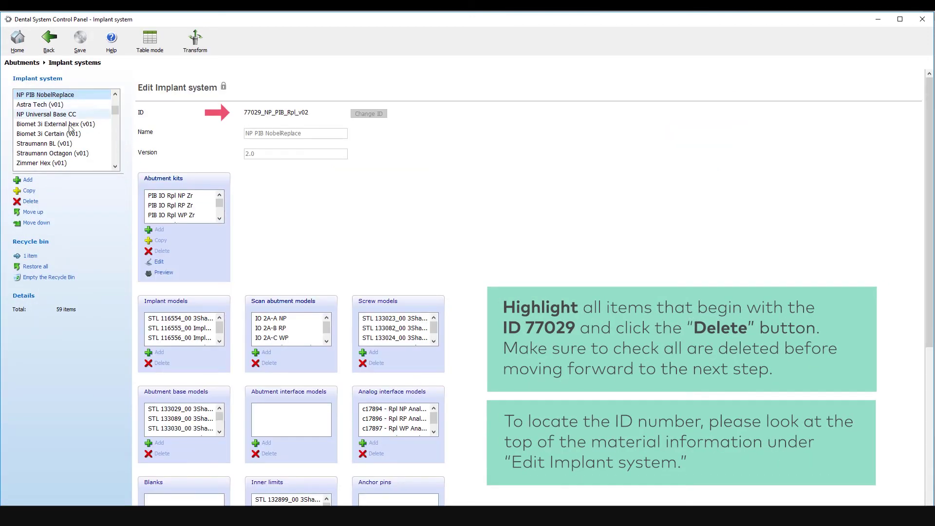
pyautogui.click(29, 201)
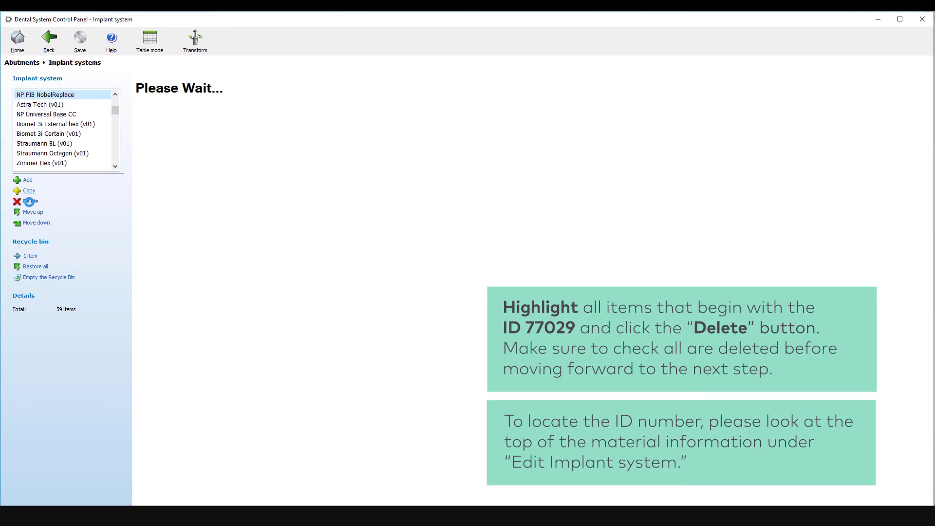
pyautogui.click(30, 203)
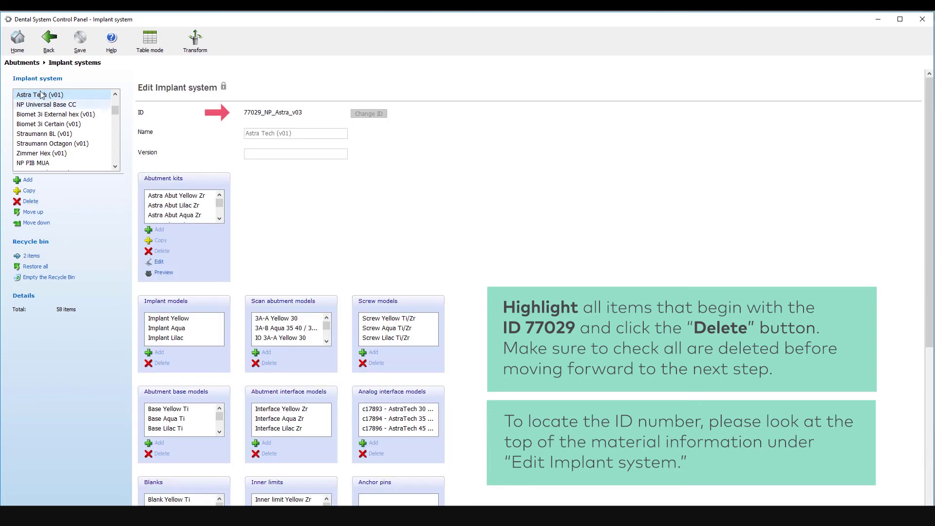
pyautogui.click(52, 44)
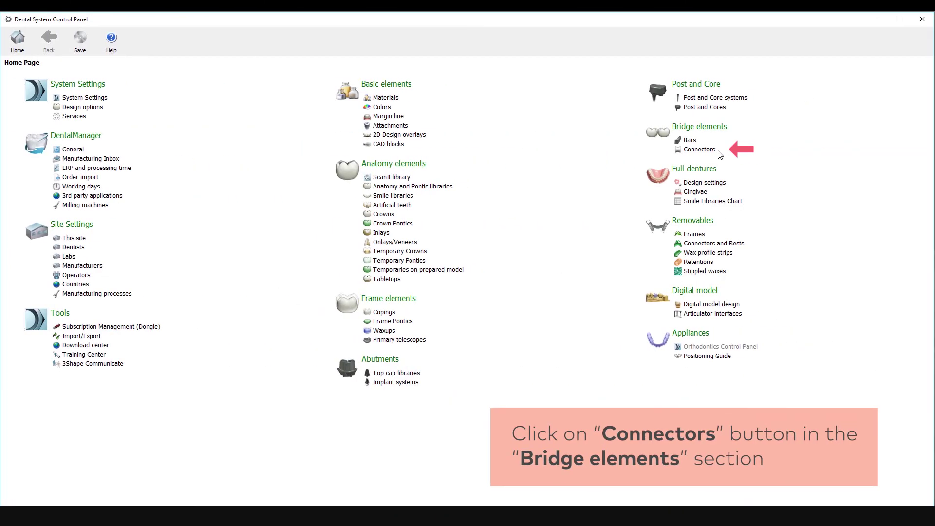
# Delete NP Connector Circular from the Bridge elements Connectors list.
pyautogui.click(703, 153)
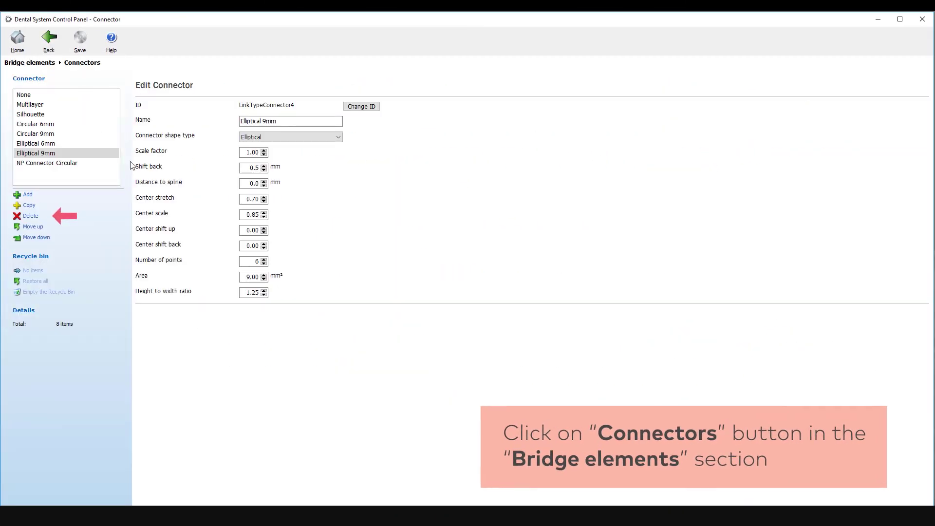
pyautogui.click(75, 164)
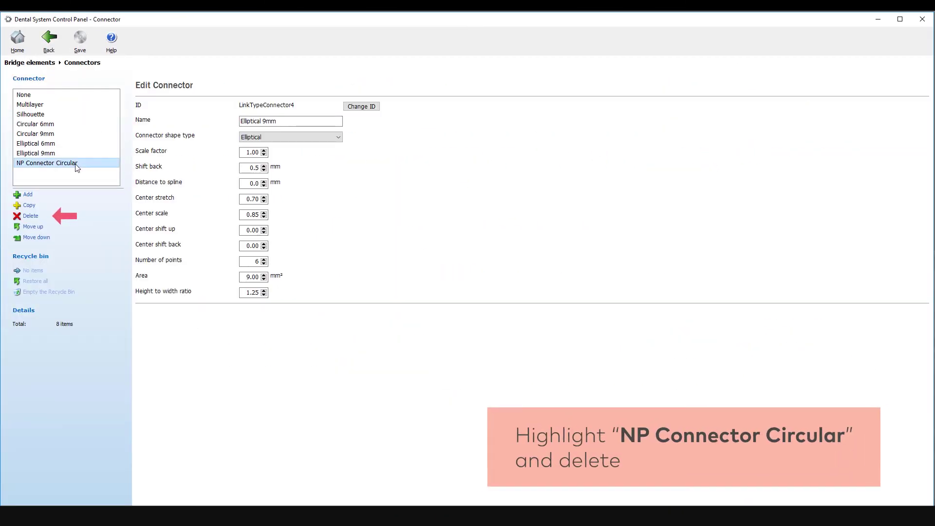
pyautogui.click(34, 217)
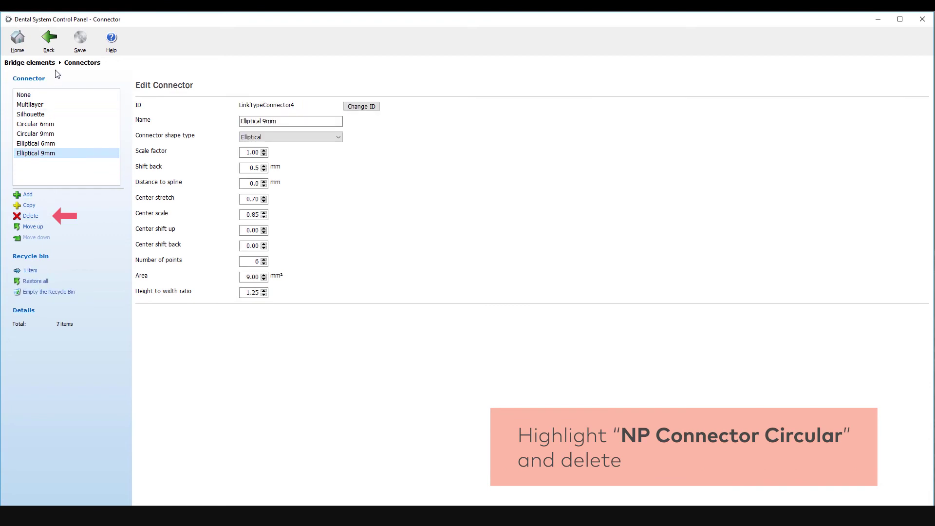
pyautogui.click(54, 52)
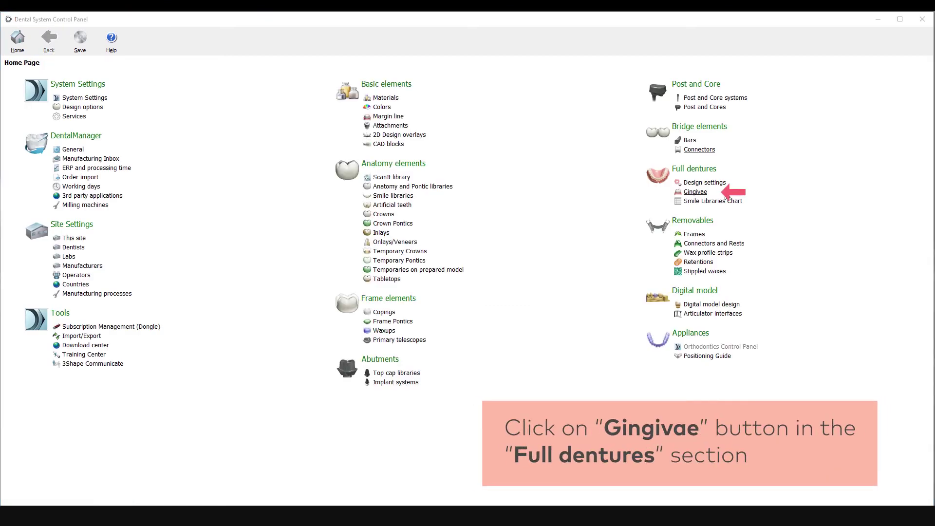
# Remove NP IB HTML Gingiva from the Full dentures gingivae list, then go back home.
pyautogui.click(703, 192)
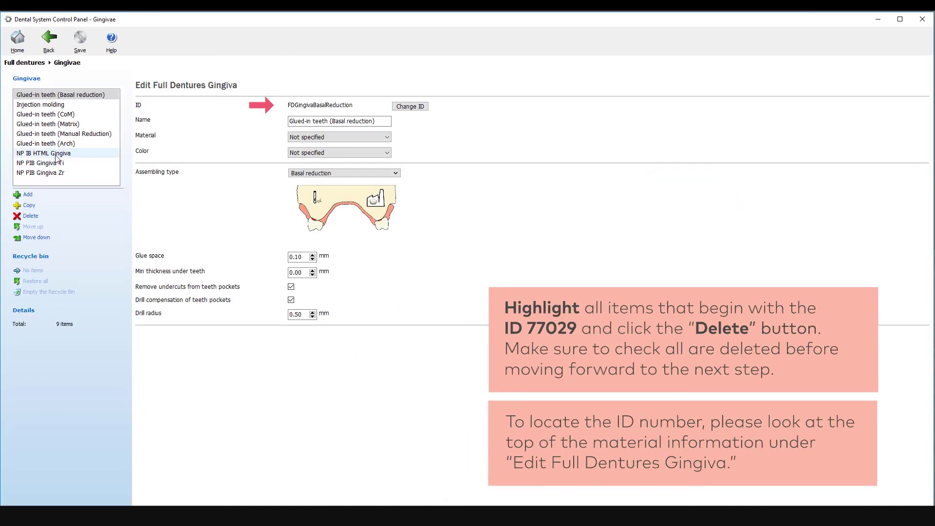
pyautogui.click(55, 154)
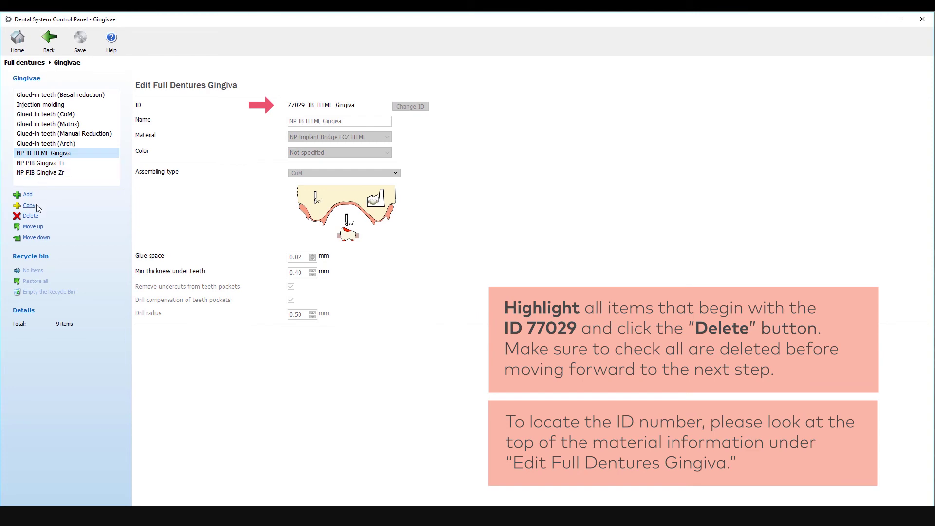
pyautogui.click(34, 218)
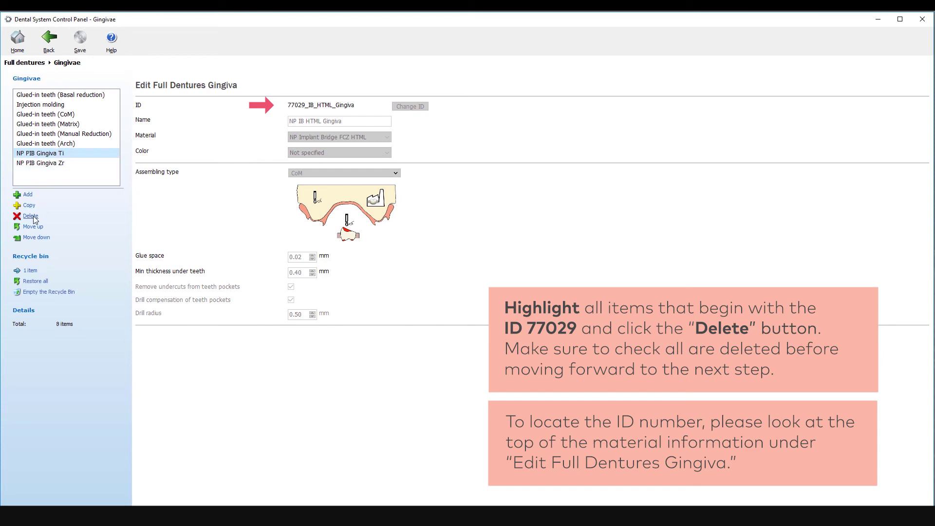
pyautogui.click(48, 43)
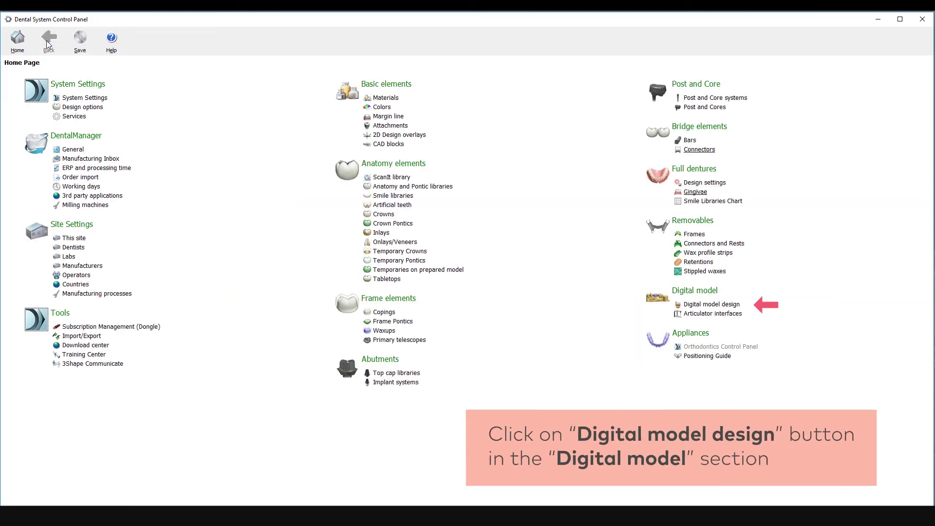
# Send the 77029 NP Digital Model from Digital model design to the recycle bin.
pyautogui.click(734, 307)
pyautogui.click(38, 225)
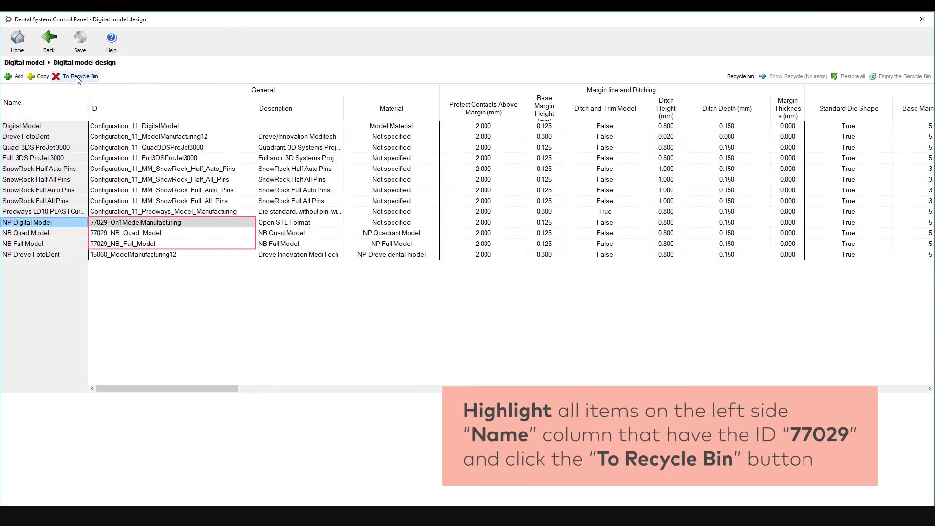
pyautogui.click(76, 77)
pyautogui.click(46, 42)
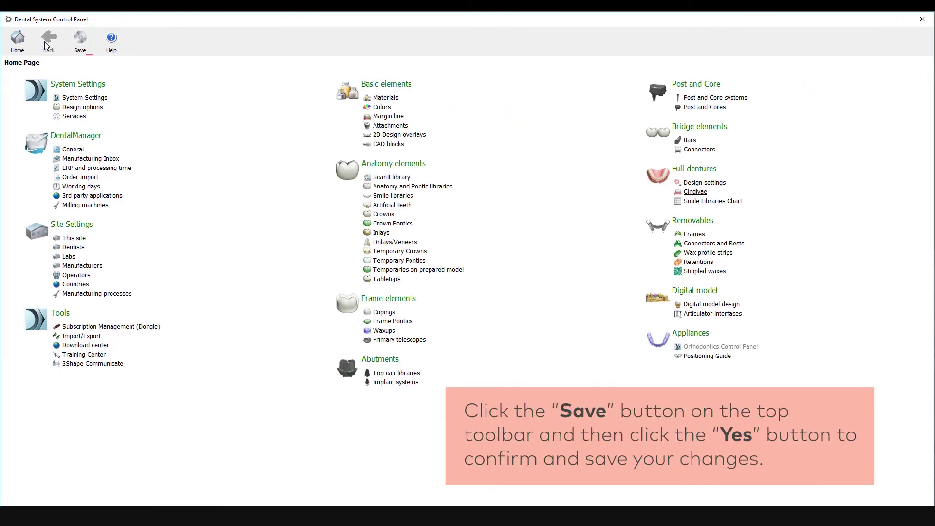
# Save the configuration changes and confirm the save.
pyautogui.click(84, 40)
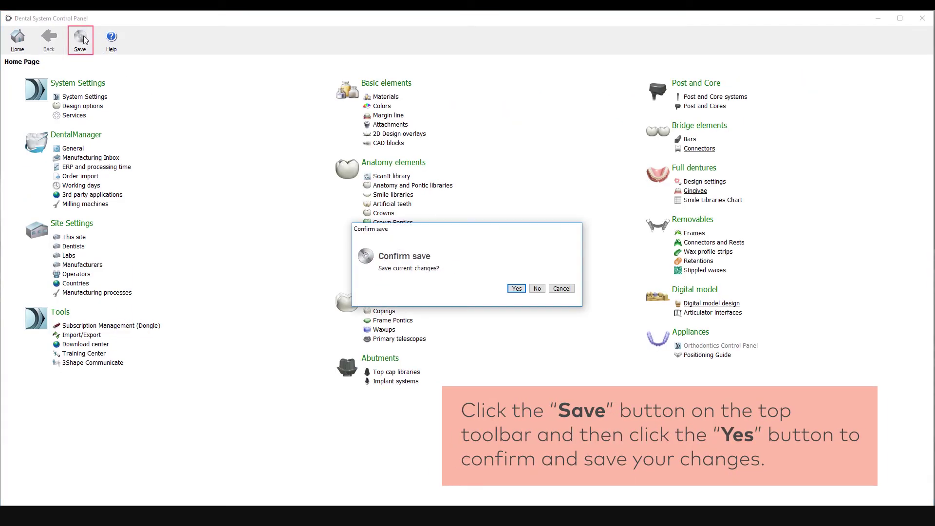
pyautogui.click(516, 290)
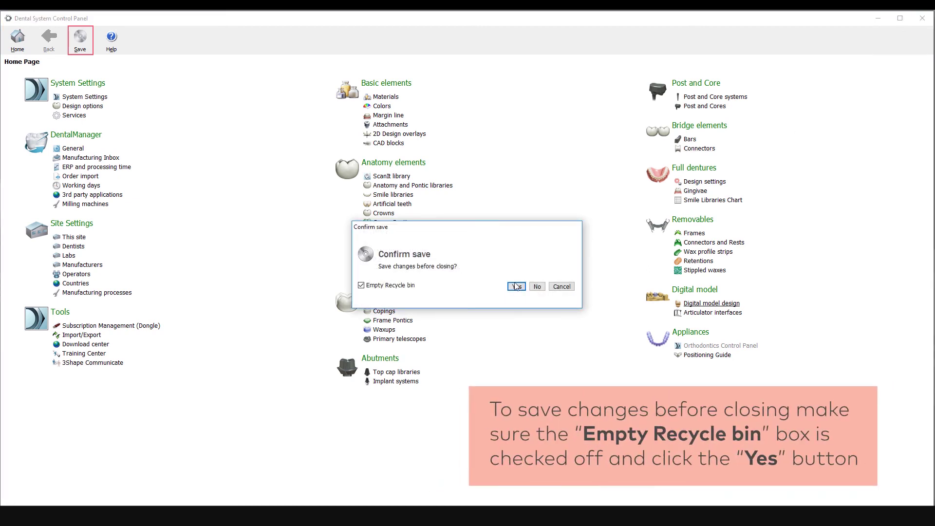
# Confirm saving on close with Empty Recycle bin ticked.
pyautogui.click(517, 287)
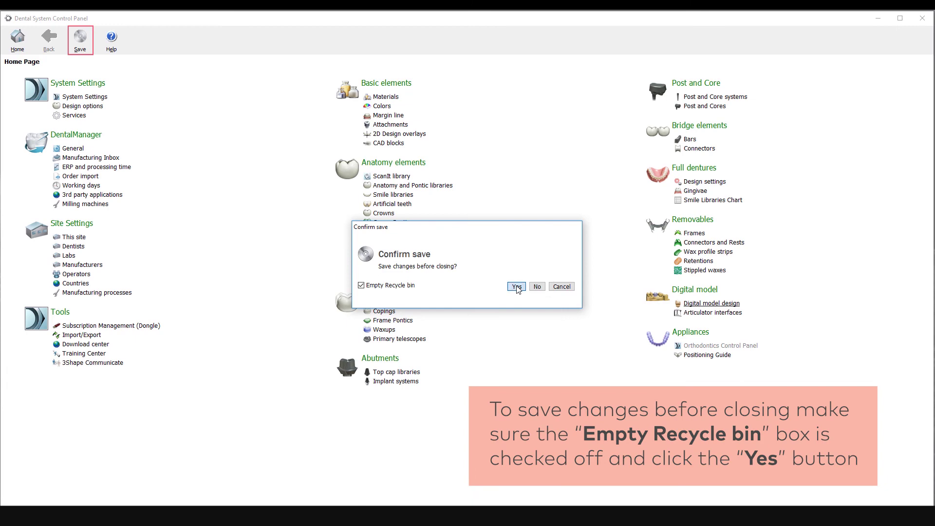